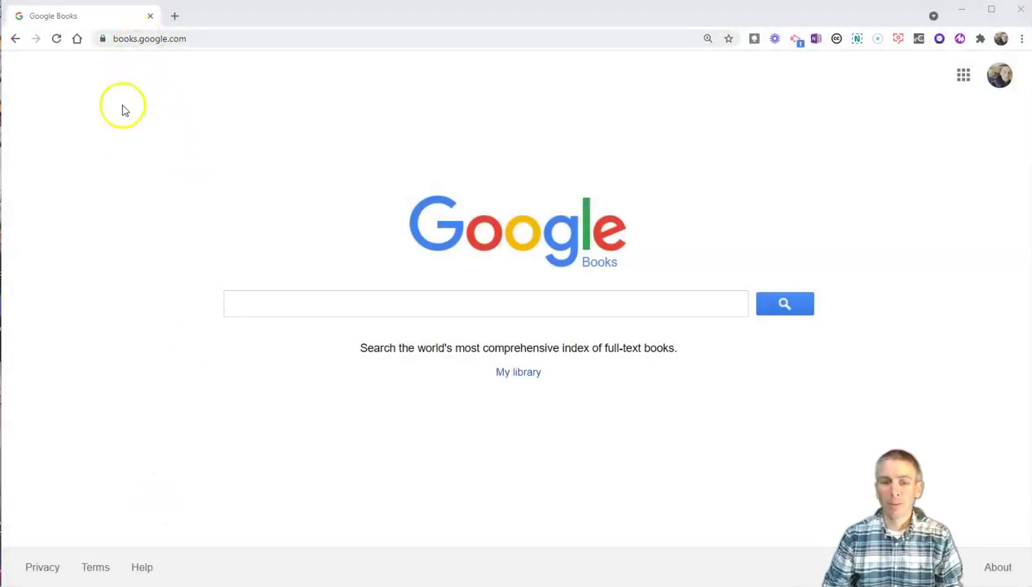
Search Google Books for 'war of the 1812'.
left_click(268, 309)
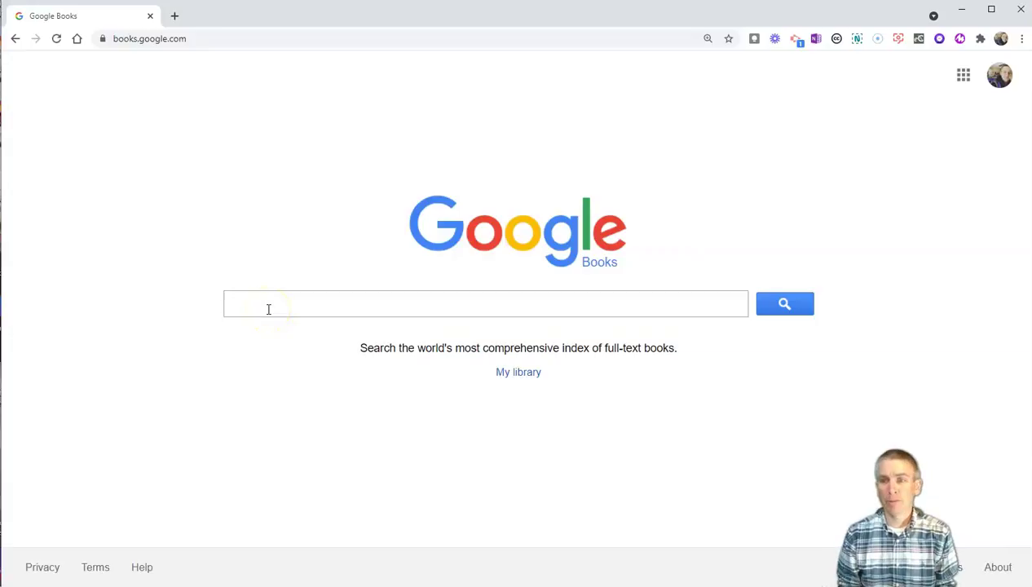
type("war ")
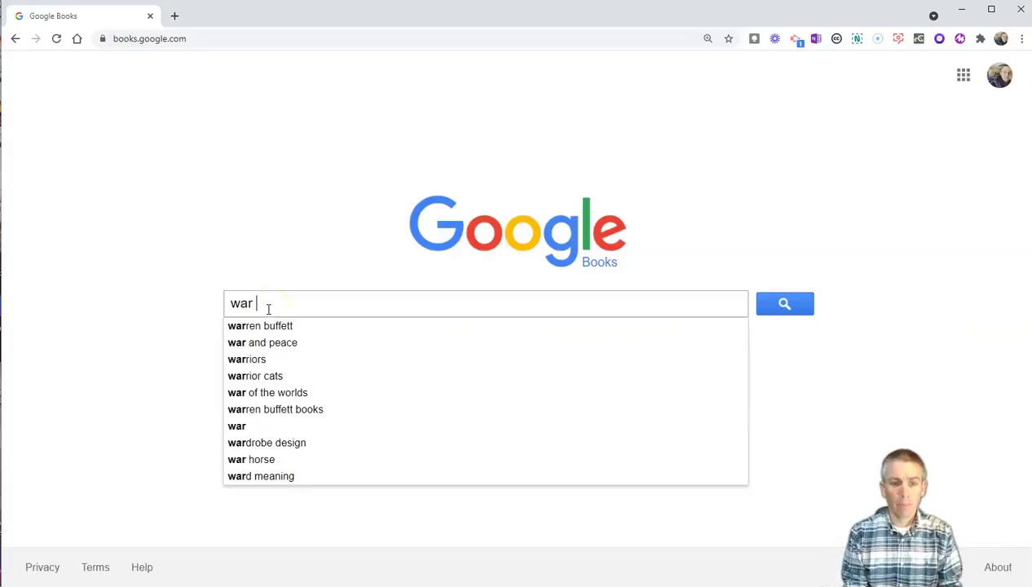
type("of the ")
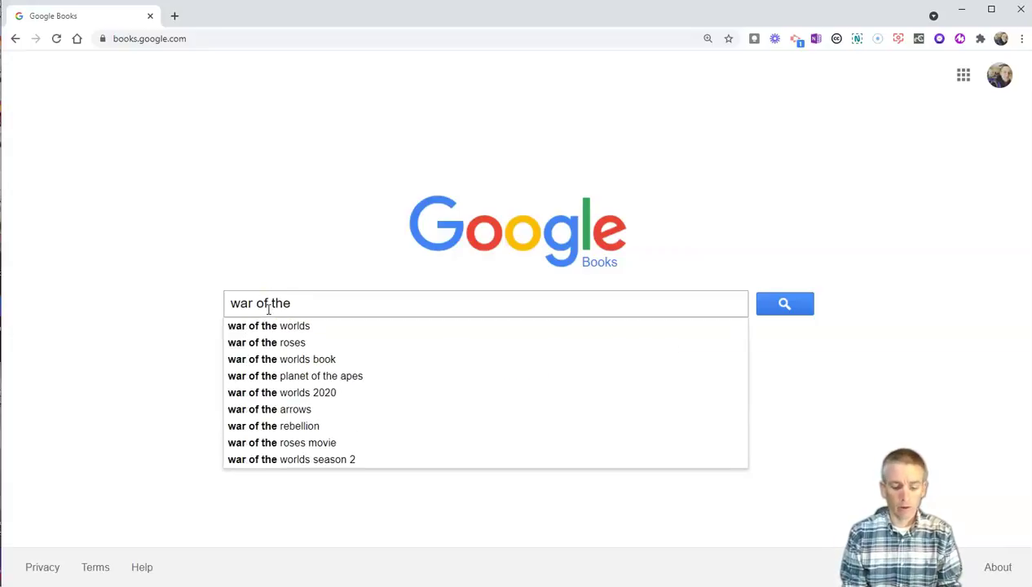
type("1812")
key("Return")
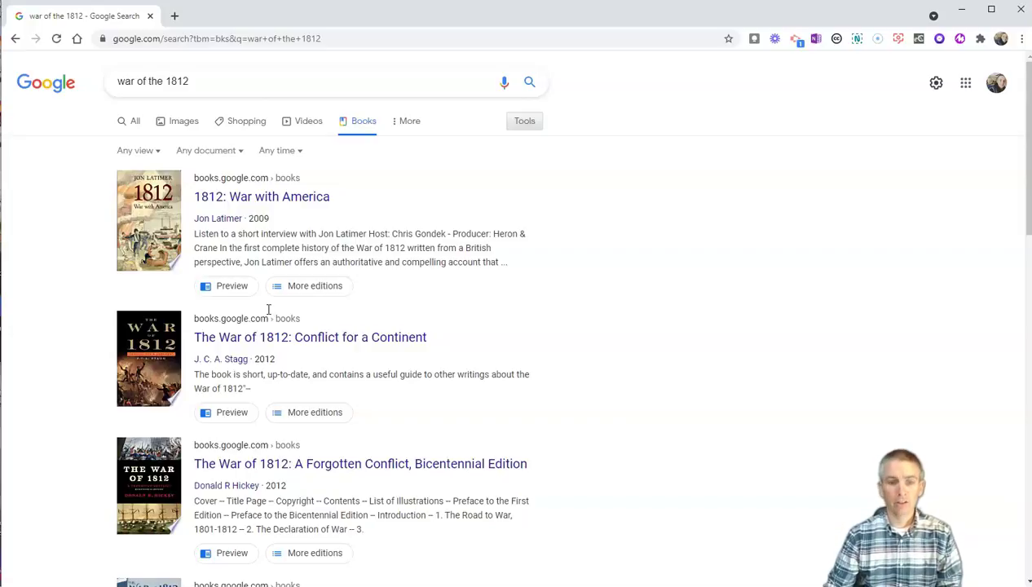
Zoom the page to 125% and filter the results to Full view books.
key("ctrl+plus")
key("ctrl+plus")
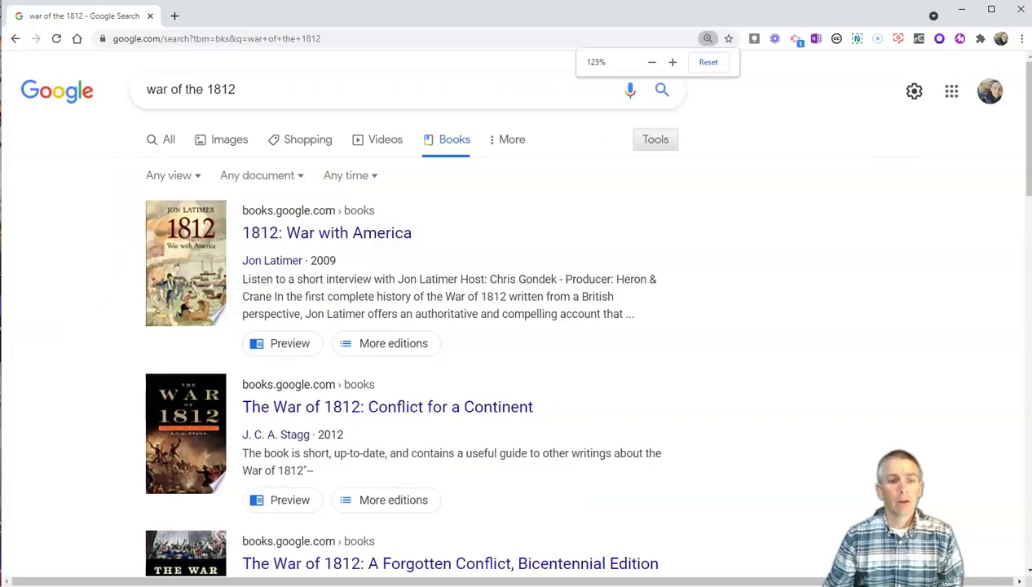
left_click(193, 177)
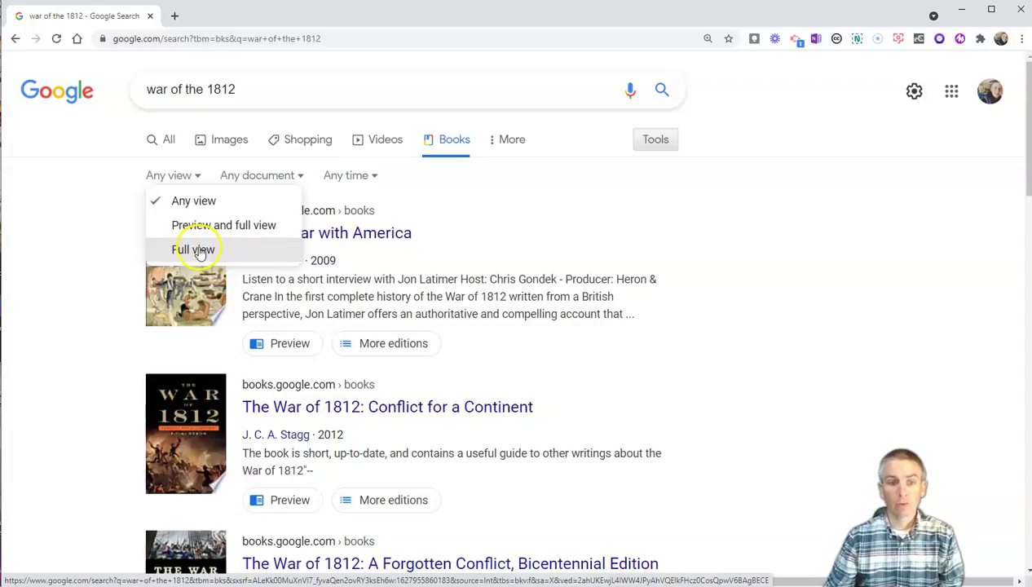
left_click(200, 254)
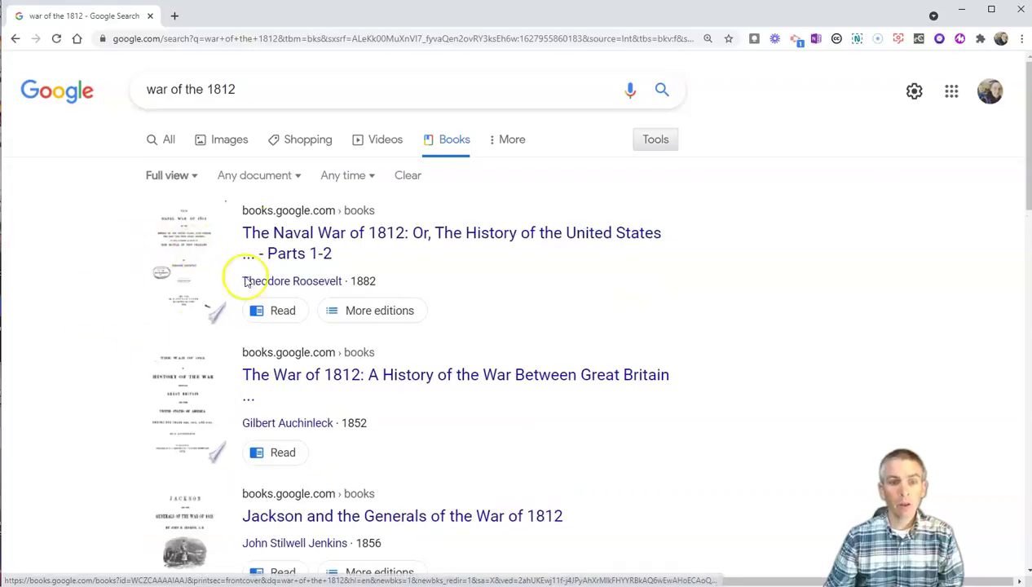
left_click(276, 183)
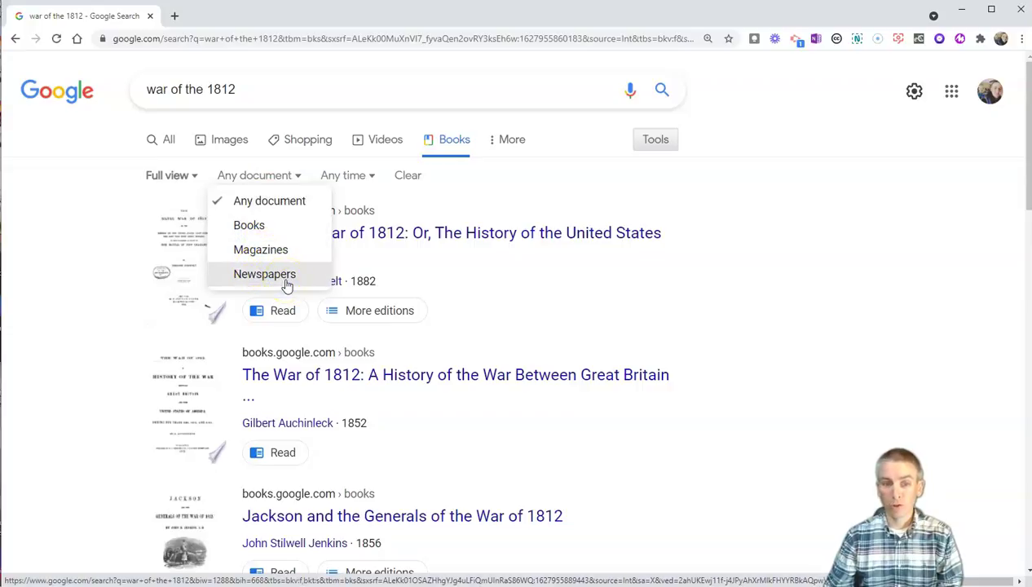
Limit results to Books published in the 20th century.
left_click(259, 225)
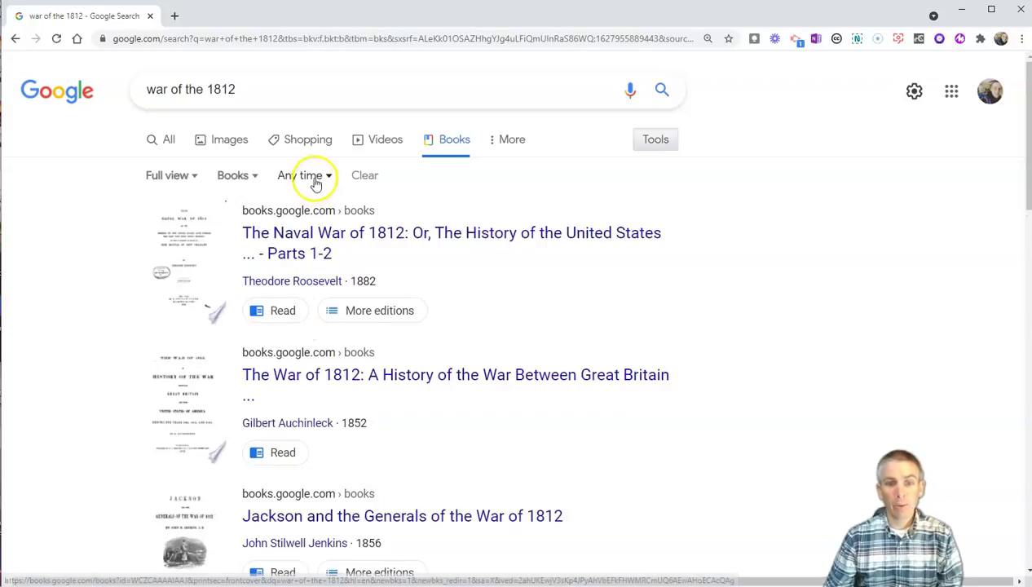
left_click(315, 177)
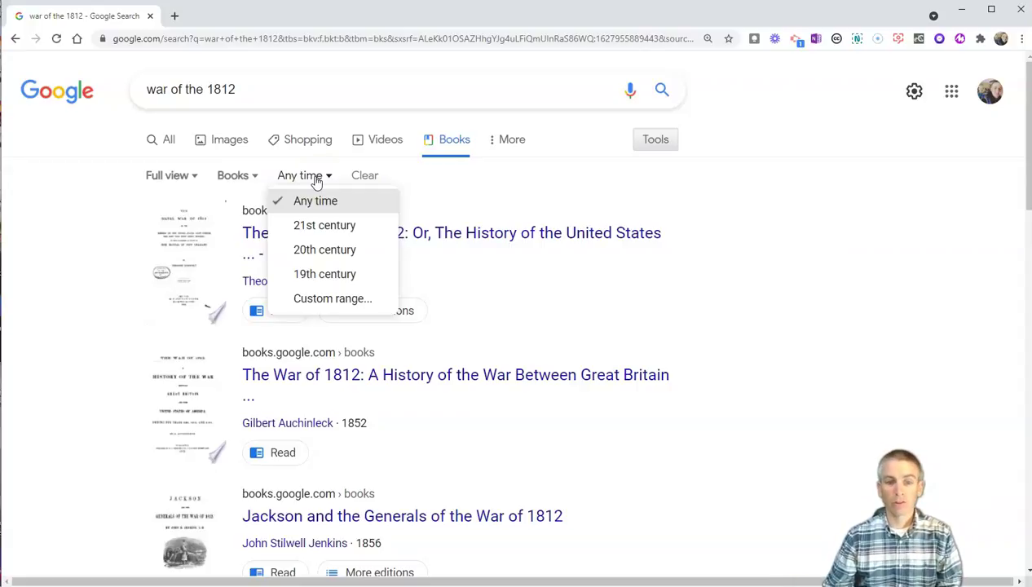
left_click(339, 252)
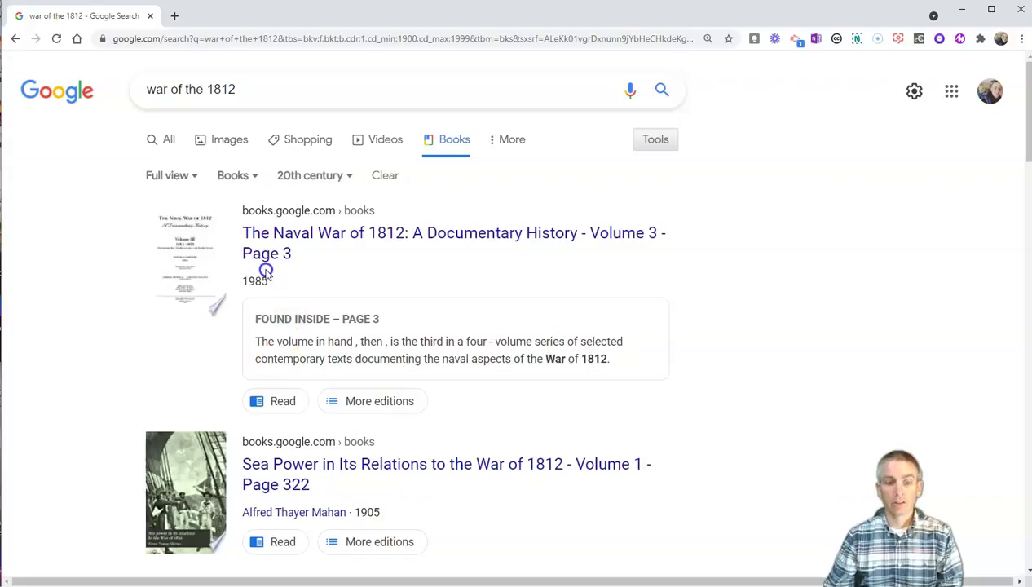
Open The Naval War of 1812 documentary history result in a new tab.
left_click(331, 239)
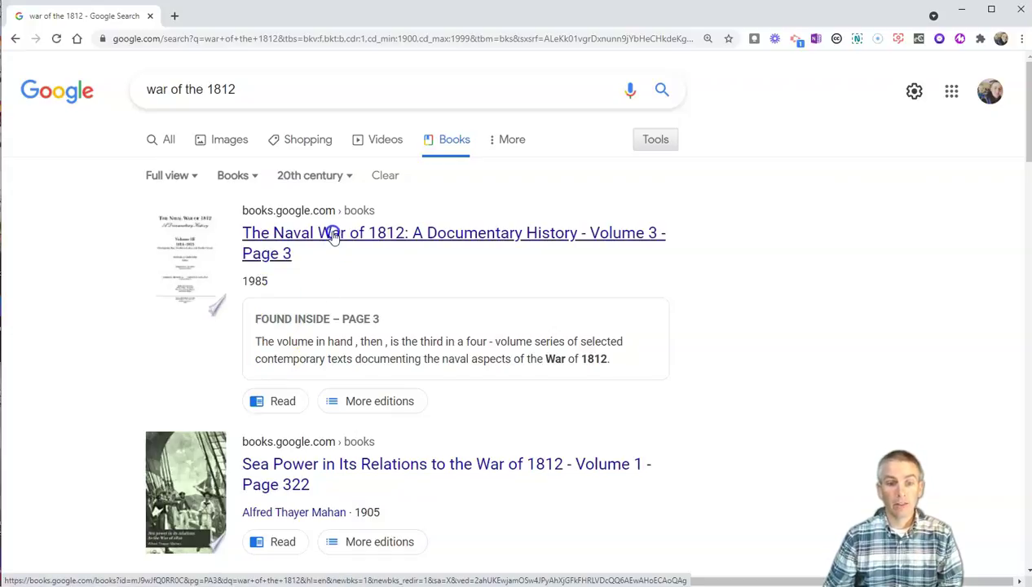
right_click(333, 237)
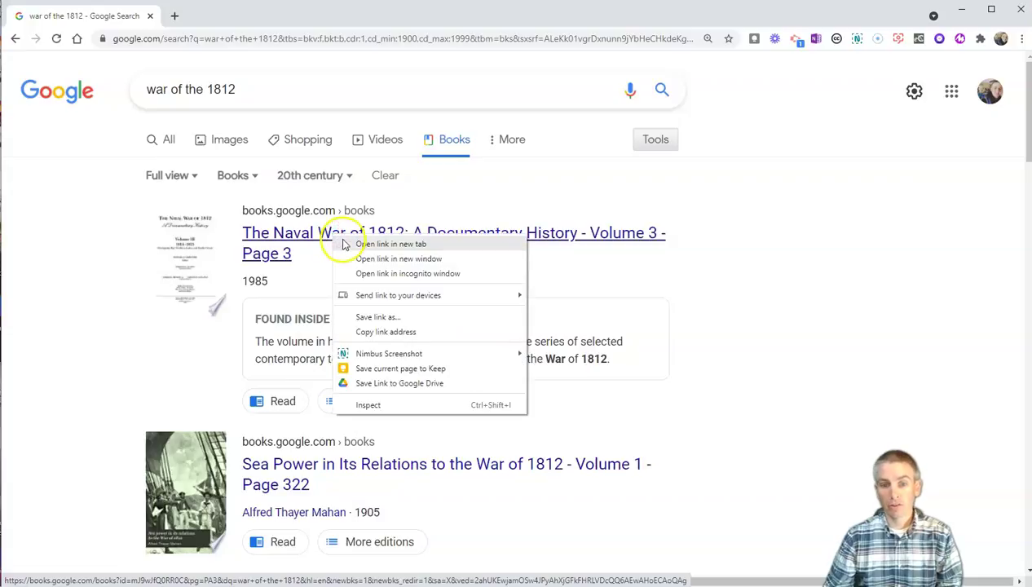
left_click(346, 243)
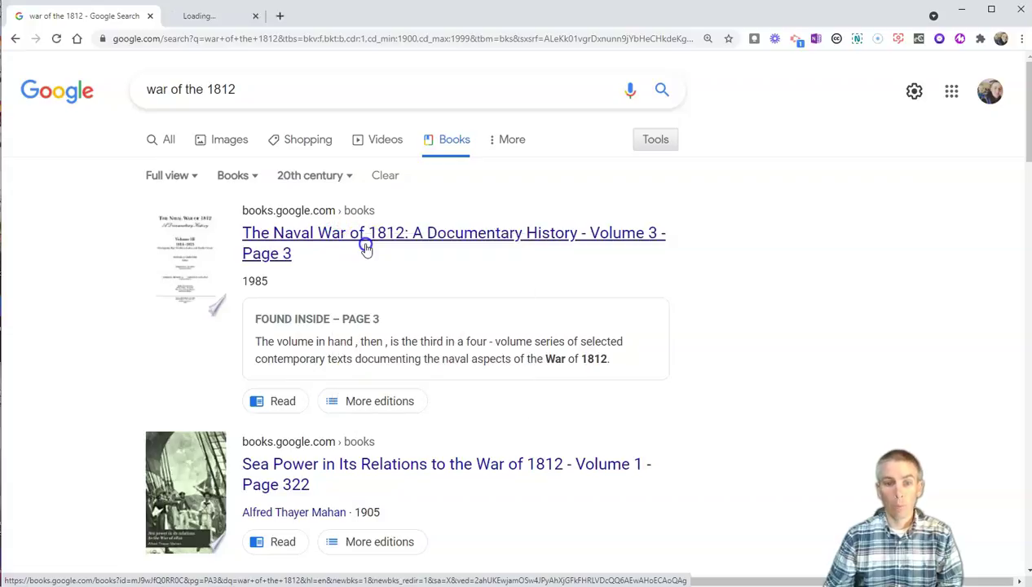
left_click(218, 18)
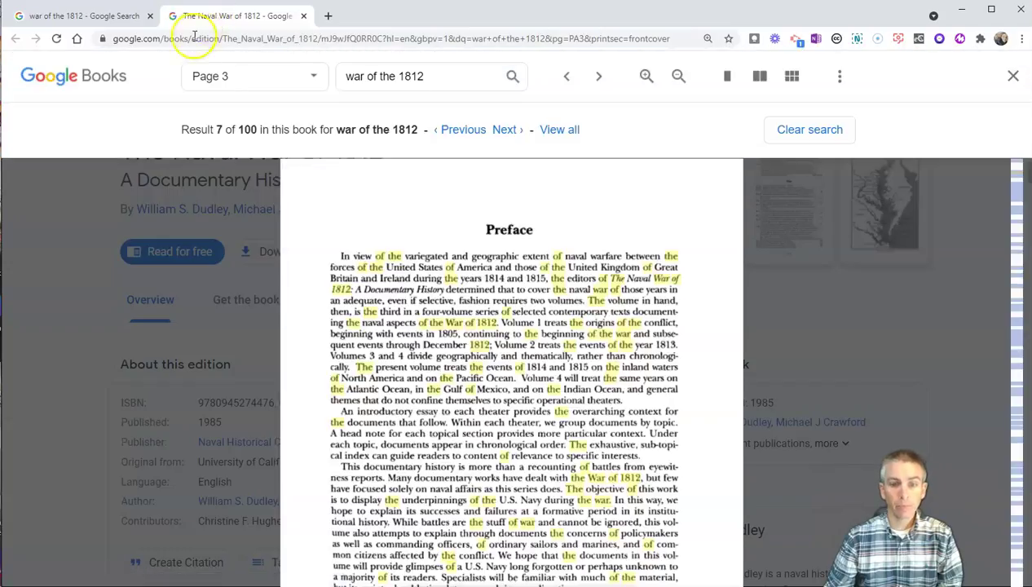
Scroll through the preface pages to review the highlighted search matches.
scroll(427, 303, "down", 2)
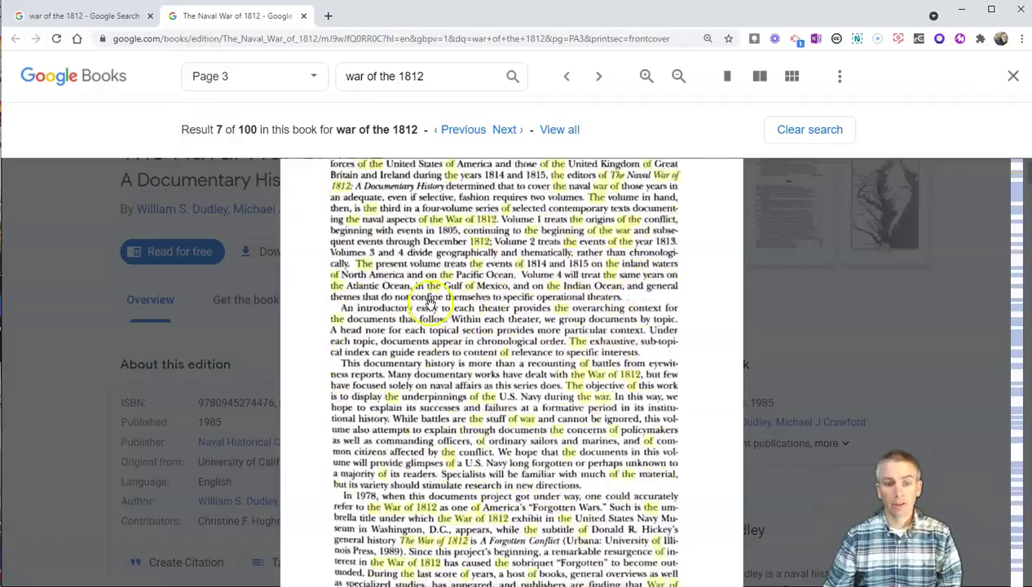
scroll(428, 303, "down", 5)
scroll(428, 303, "down", 5)
scroll(428, 303, "down", 5)
scroll(428, 304, "down", 4)
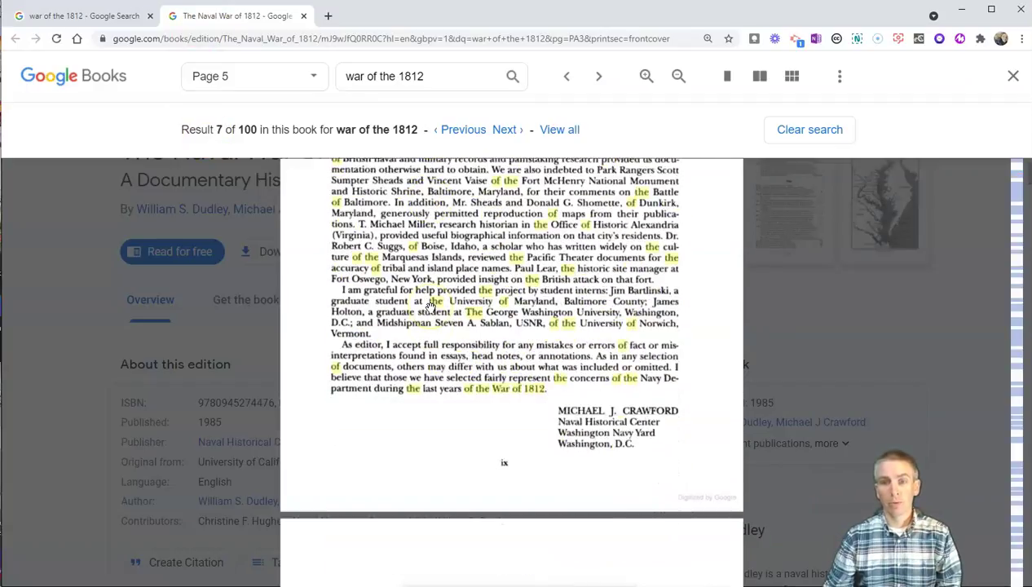
scroll(428, 303, "up", 4)
scroll(429, 307, "up", 5)
scroll(430, 306, "up", 5)
scroll(430, 306, "up", 2)
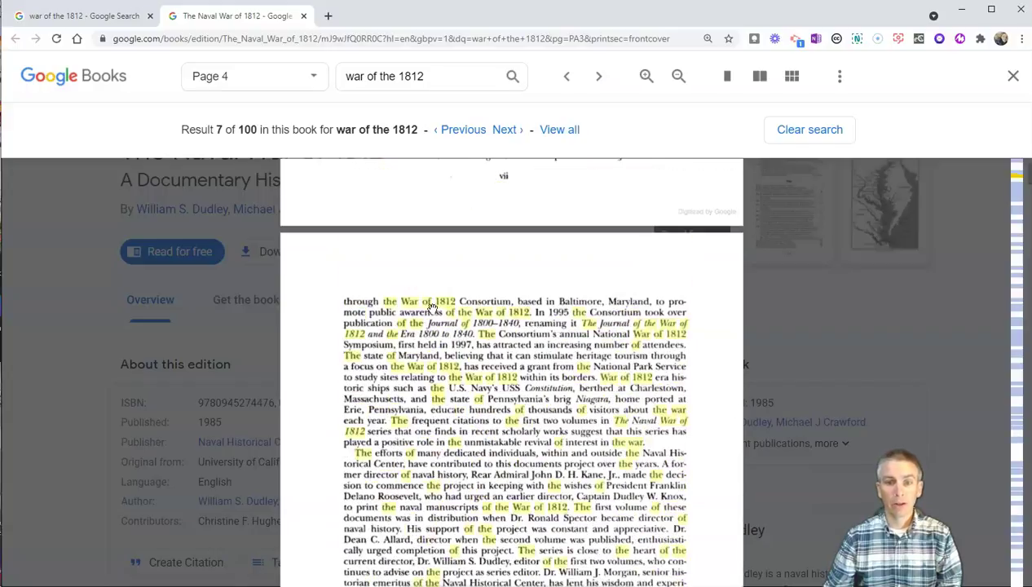
left_click(429, 76)
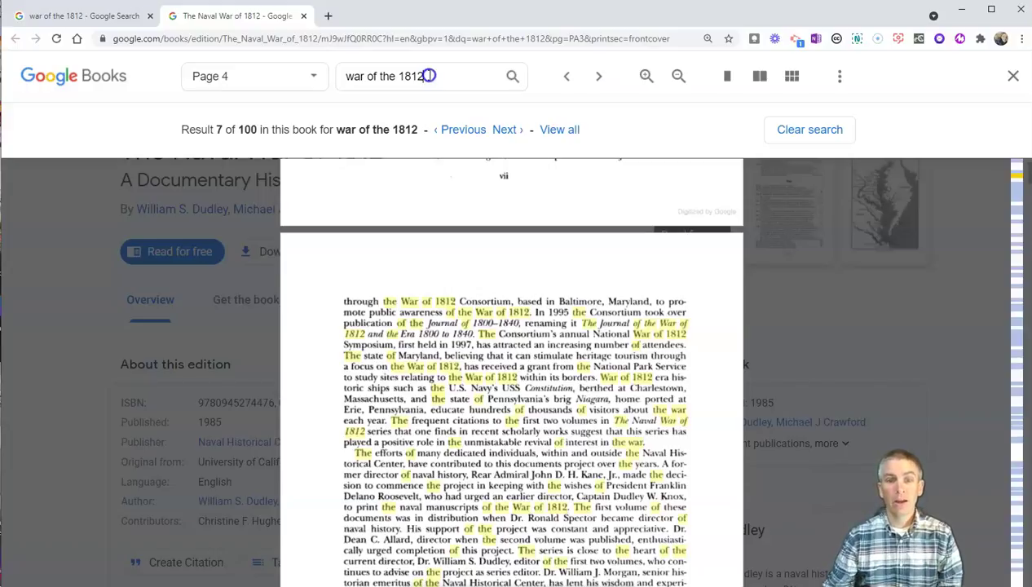
Search inside the book for 'New Orleans' and open the page 367 match.
left_click_drag(431, 76, 342, 76)
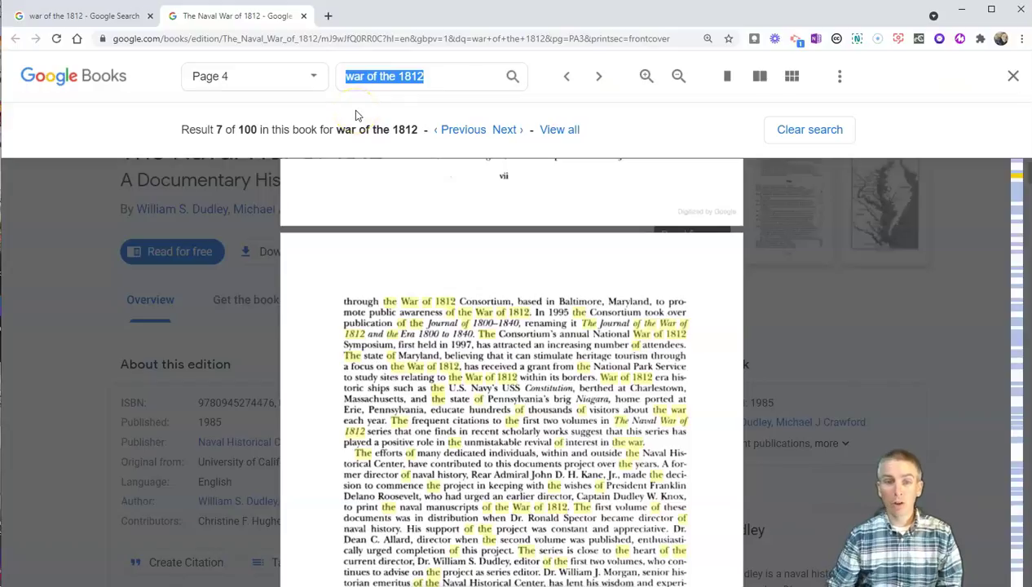
type("N")
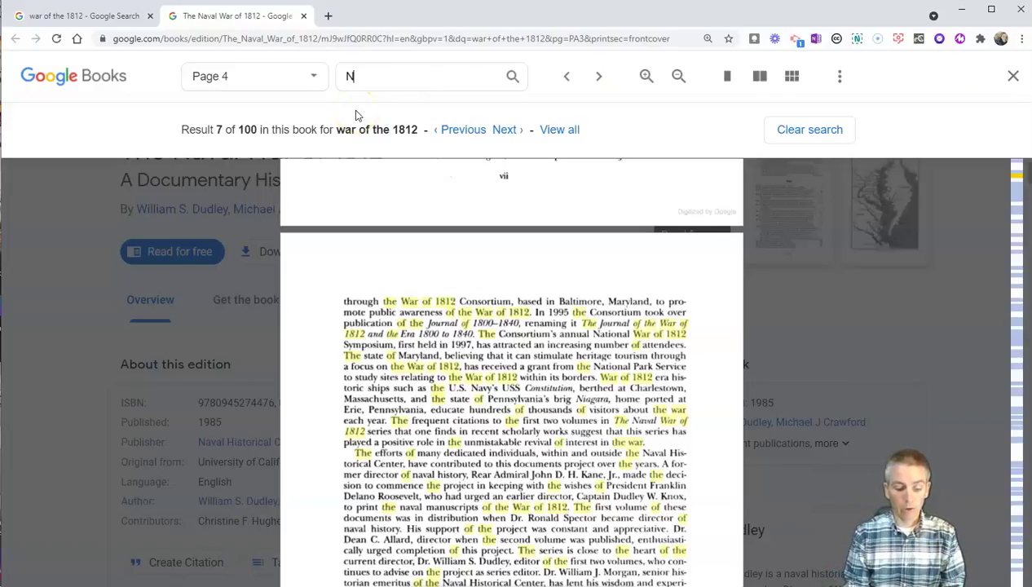
type("ew Orleans")
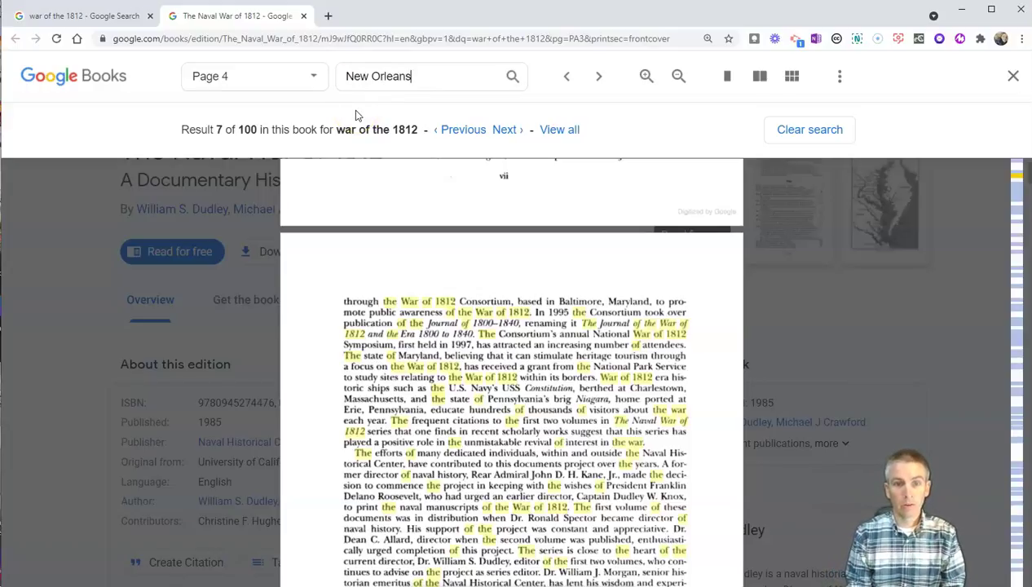
key("Return")
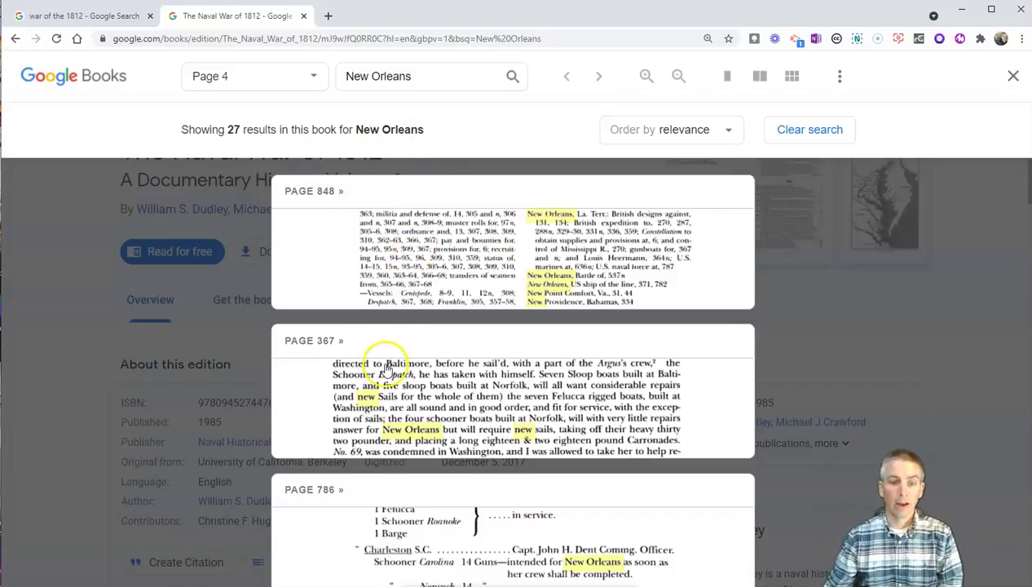
left_click(339, 344)
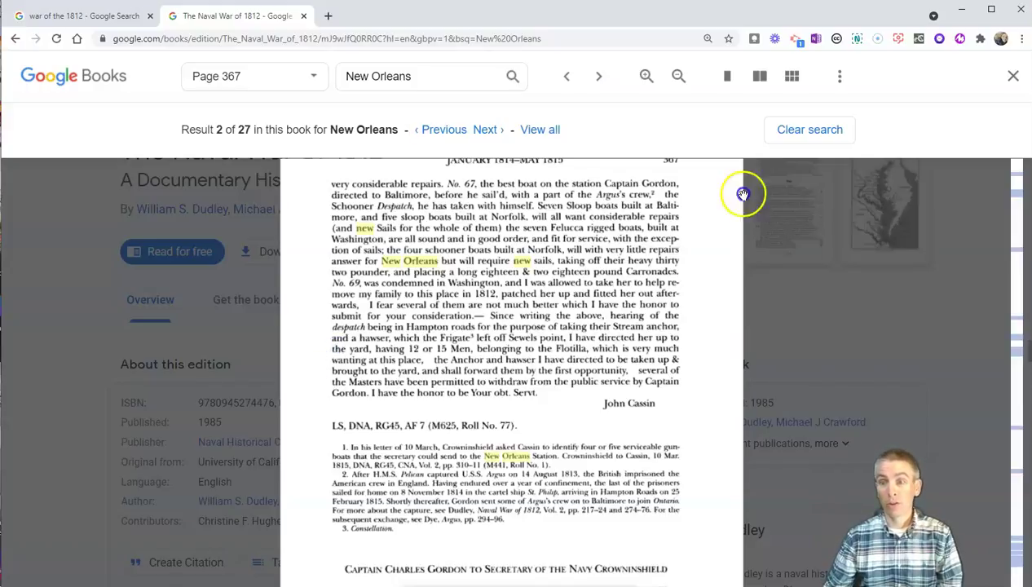
Clip the letter passage on page 367 using selection mode.
left_click(838, 78)
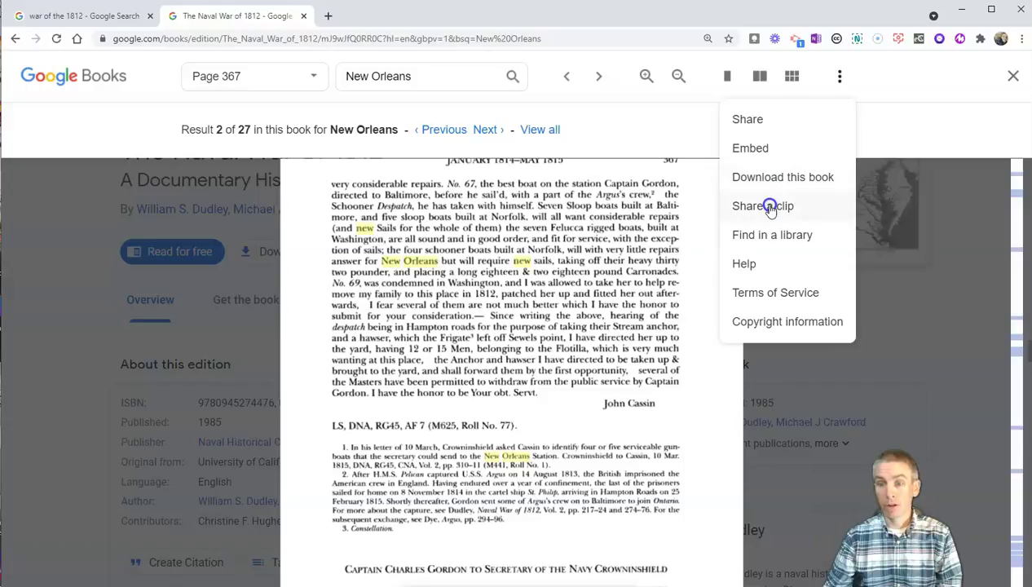
left_click(770, 206)
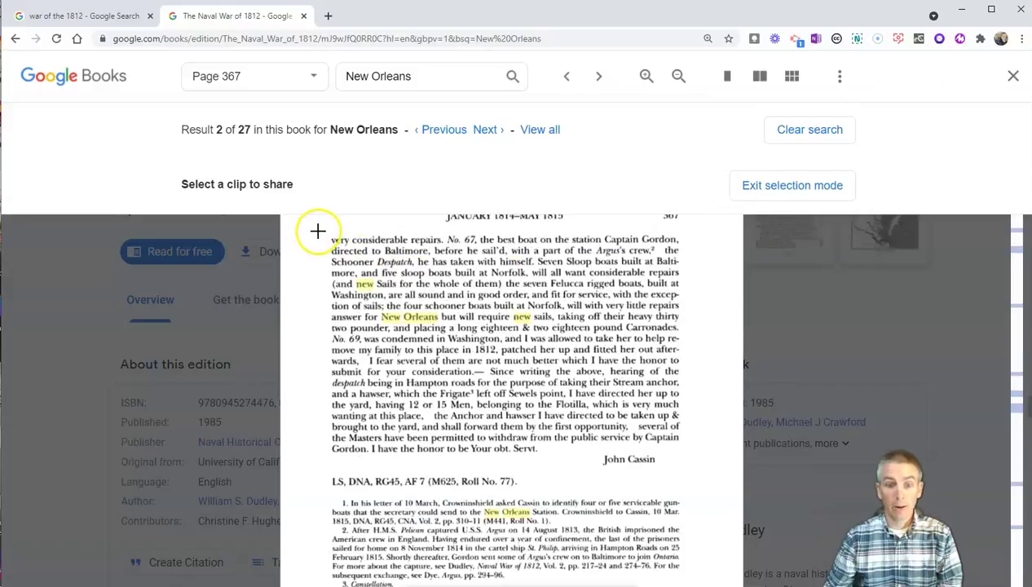
left_click_drag(318, 232, 693, 501)
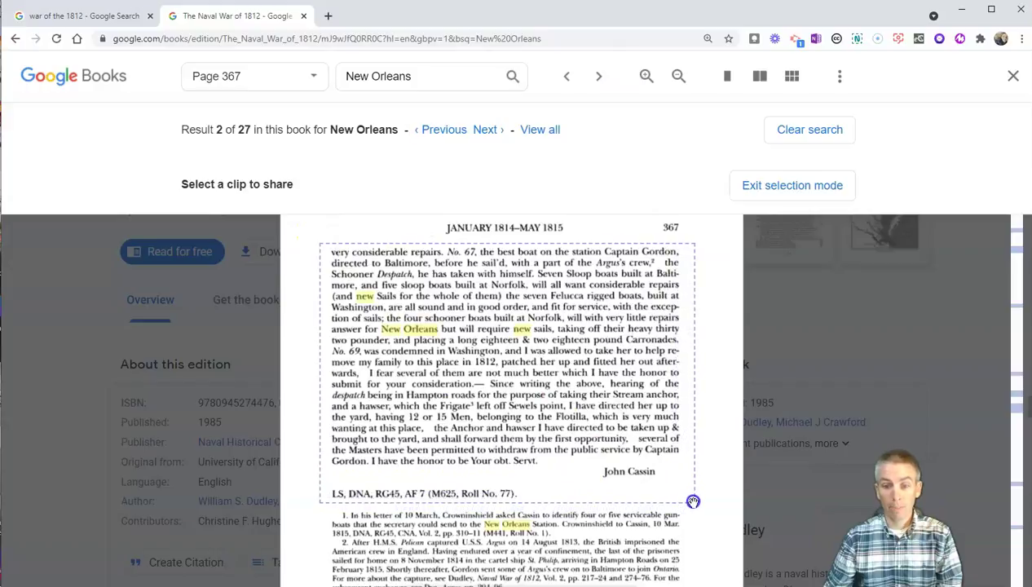
left_click_drag(692, 501, 695, 502)
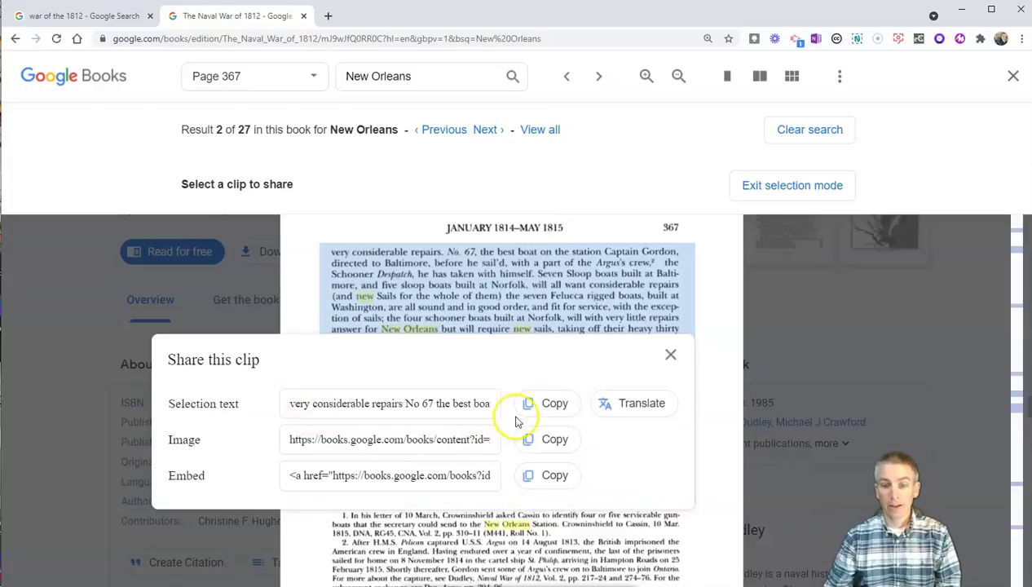
Copy the clip's text, image link and embed code, then close the share dialog.
left_click(540, 406)
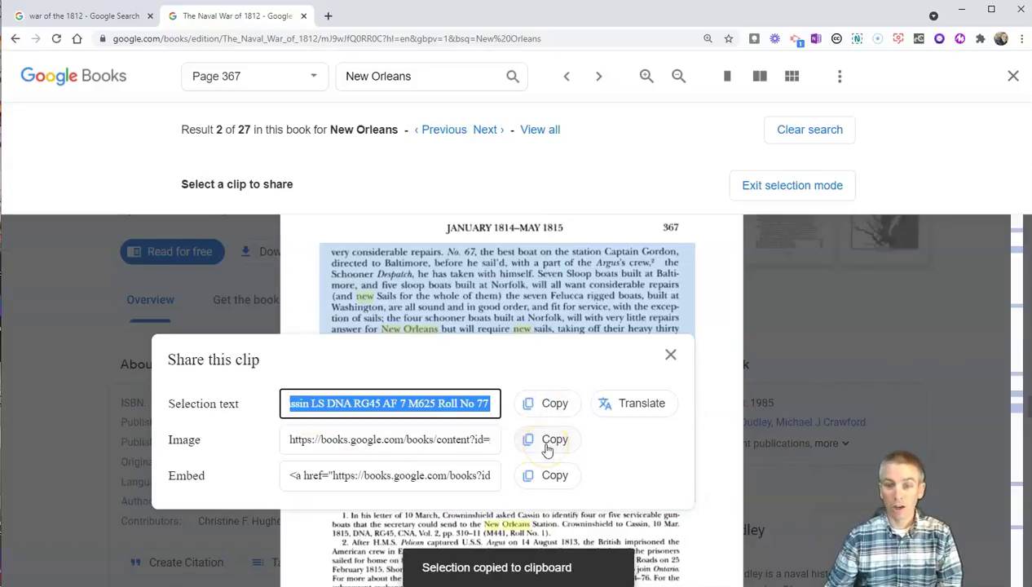
left_click(546, 444)
left_click(548, 481)
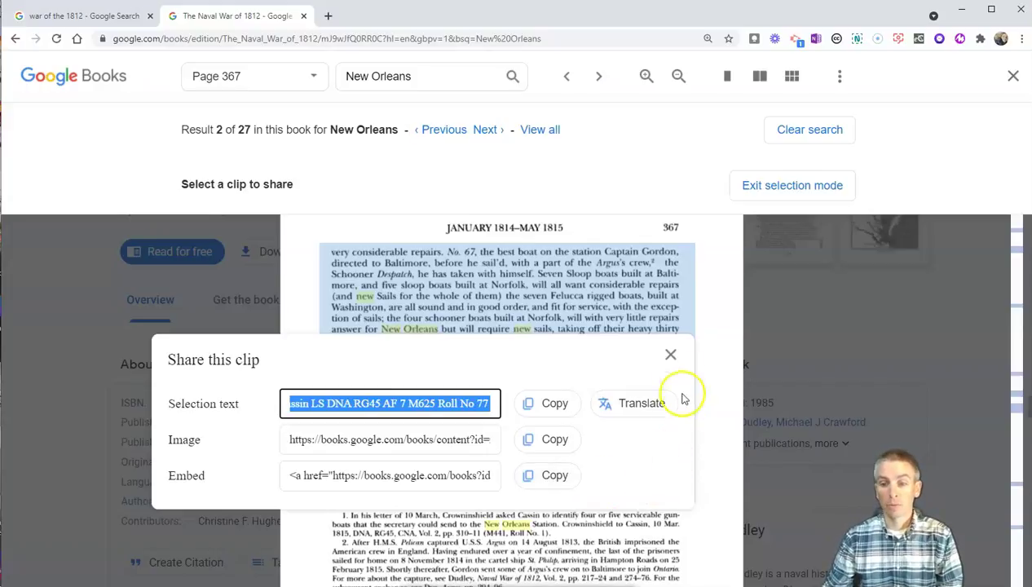
left_click(670, 355)
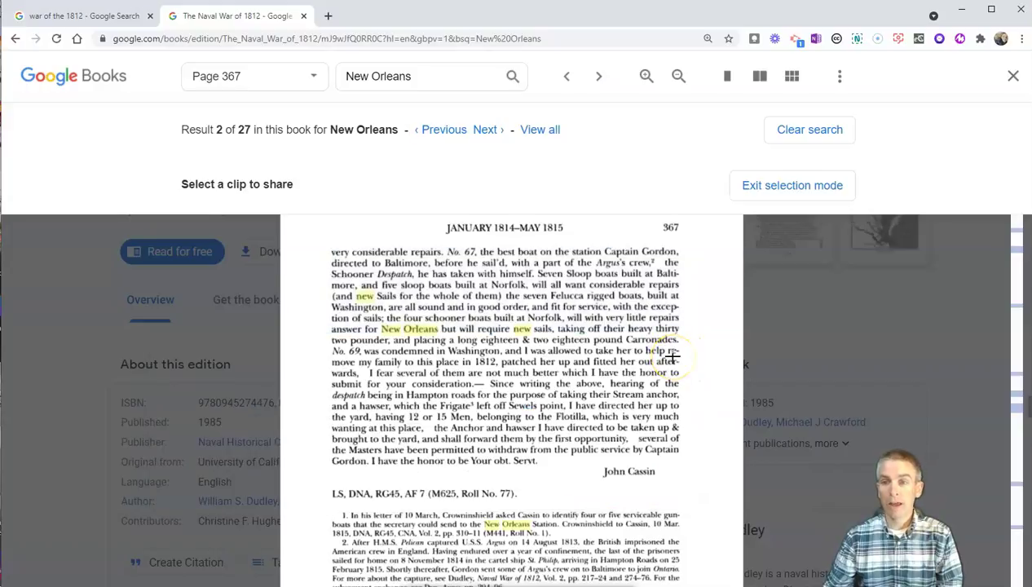
Exit clip selection mode and close the reader to the Volume 3 overview.
left_click(803, 189)
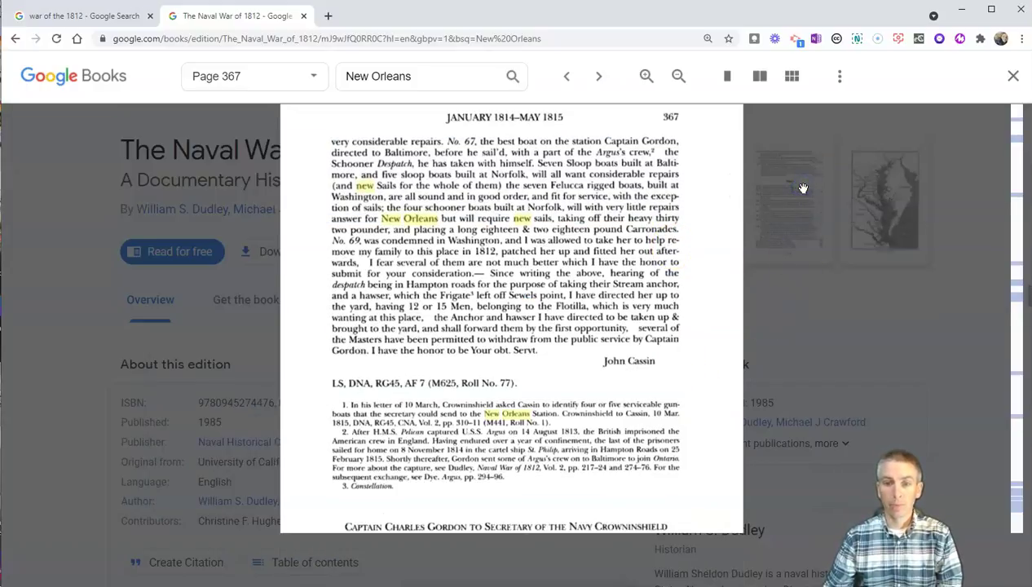
scroll(717, 208, "up", 3)
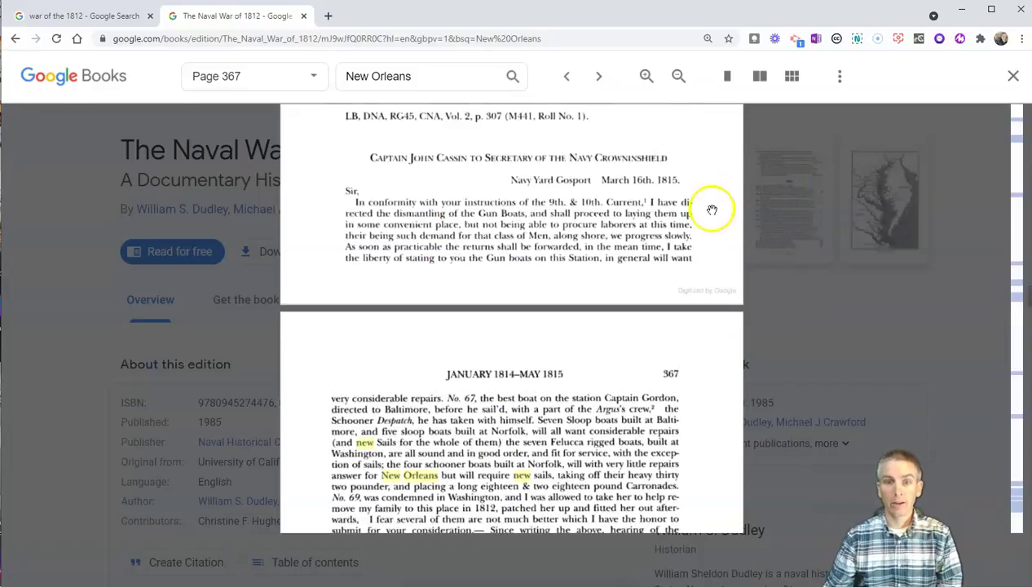
left_click(1013, 79)
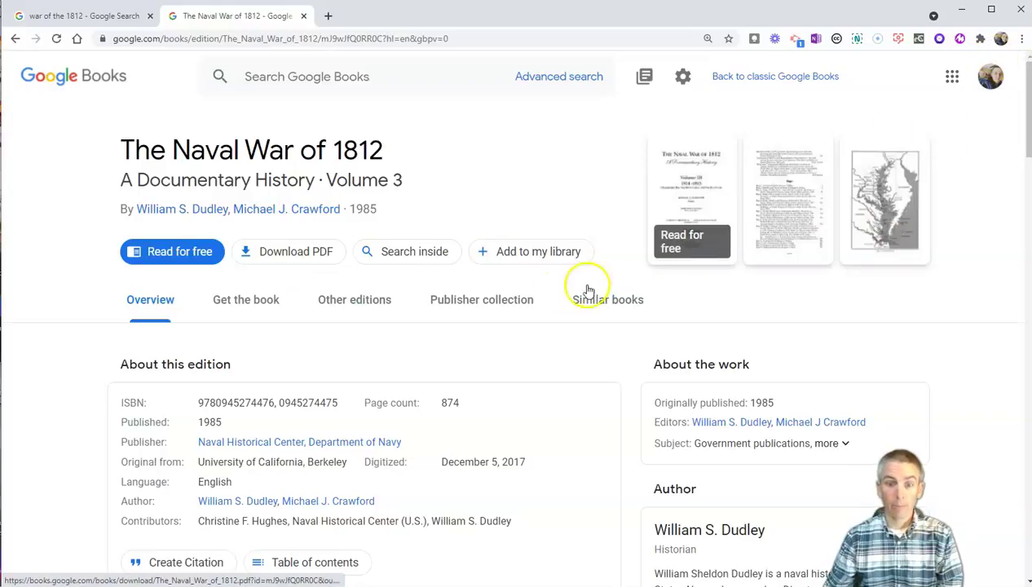
Add Volume 3 to the Favorites shelf in My library, then close the library tab.
left_click(507, 253)
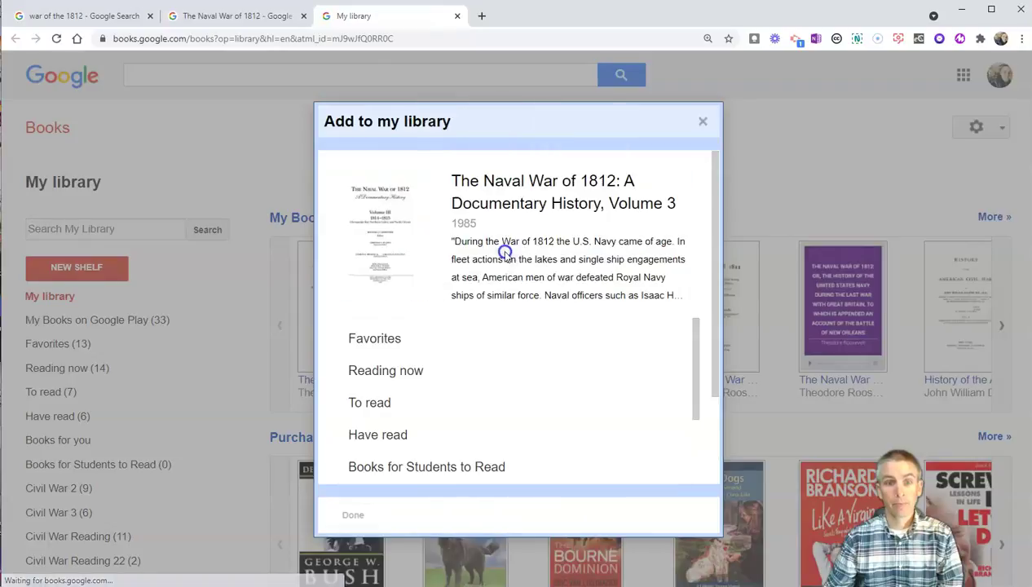
scroll(472, 326, "down", 1)
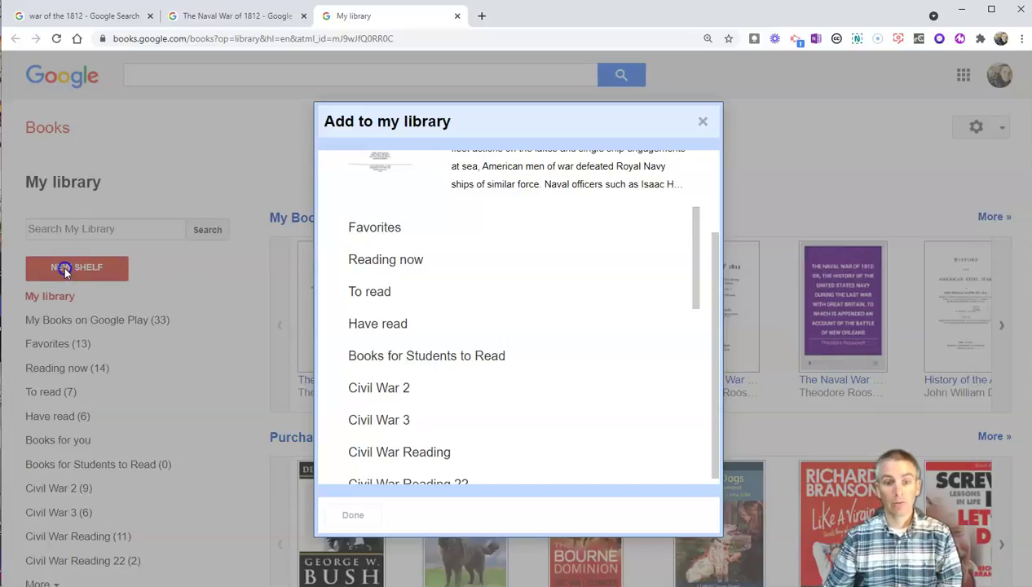
left_click(380, 228)
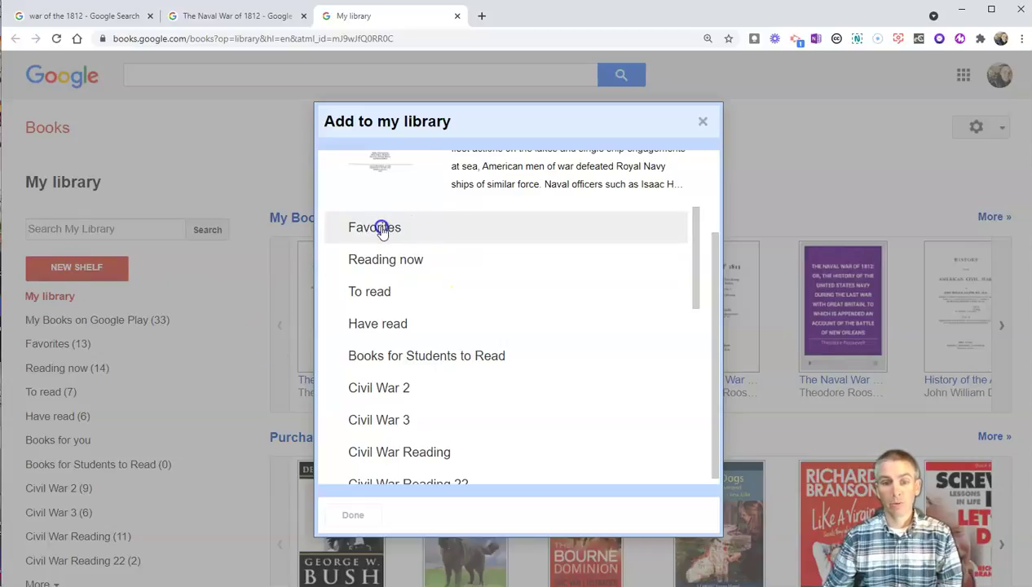
left_click(353, 516)
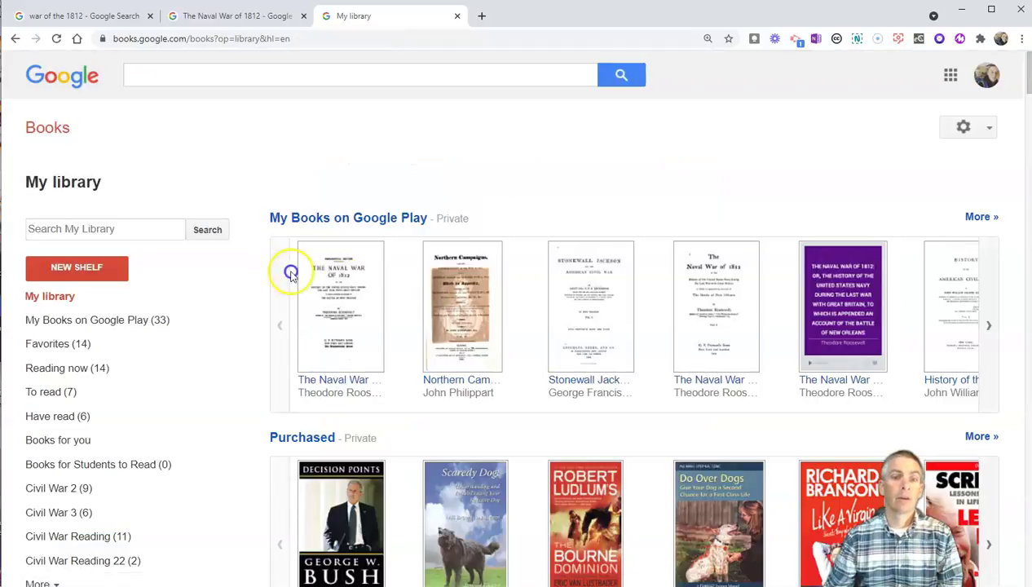
left_click(437, 33)
left_click(458, 16)
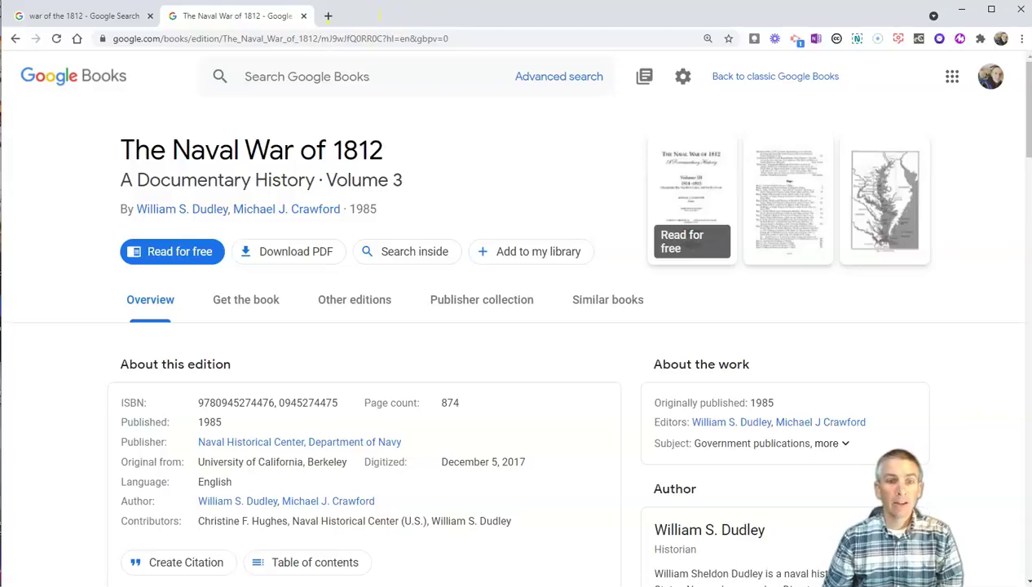
Close the book tab and widen the filters to Preview and full view, Any time.
left_click(302, 17)
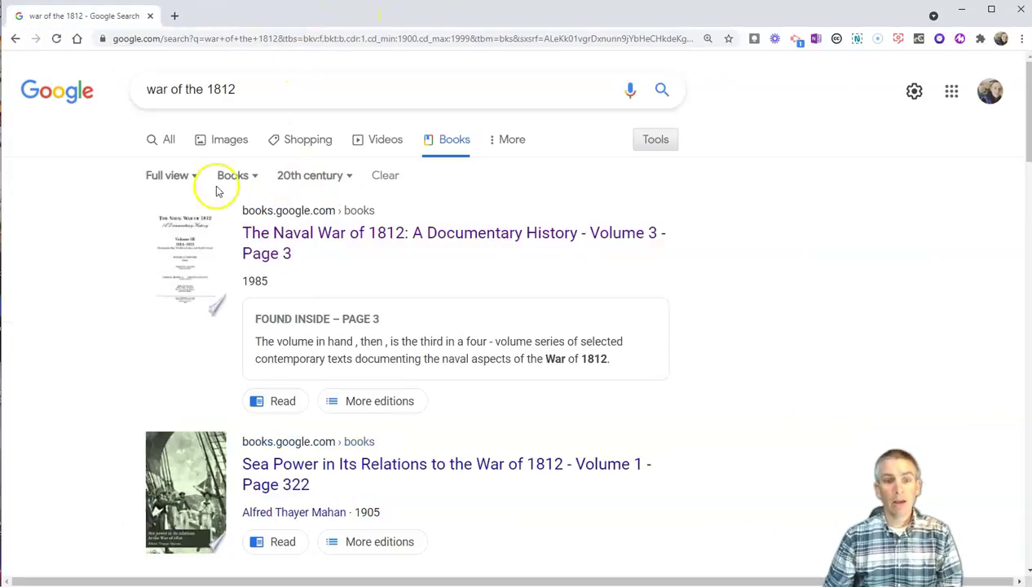
left_click(193, 176)
left_click(206, 229)
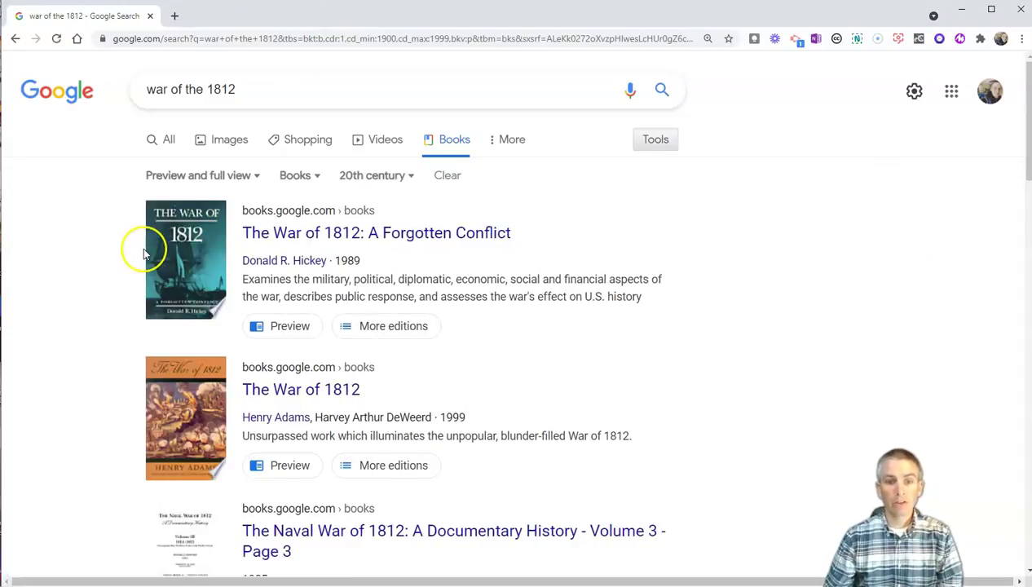
left_click(396, 177)
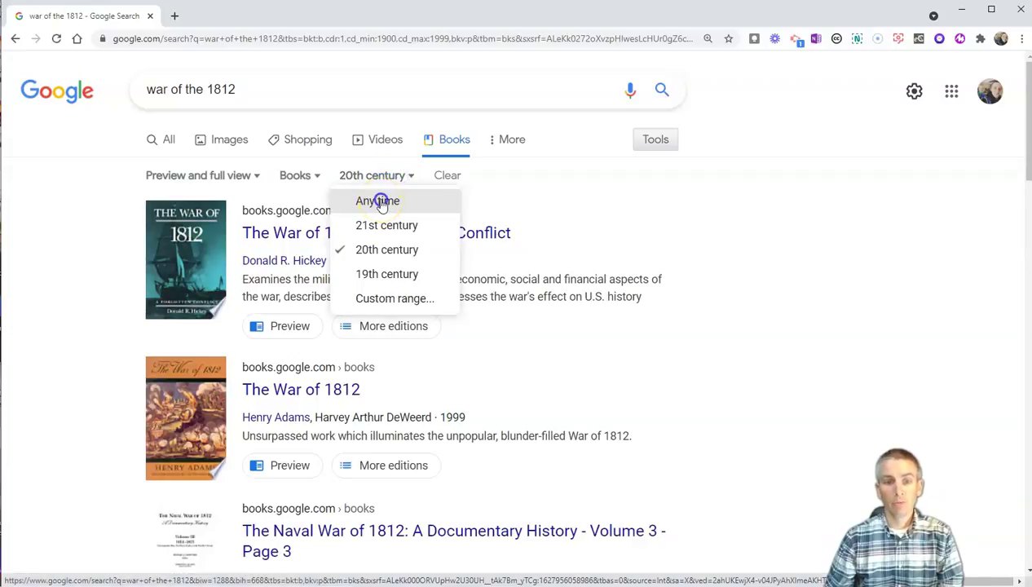
left_click(380, 203)
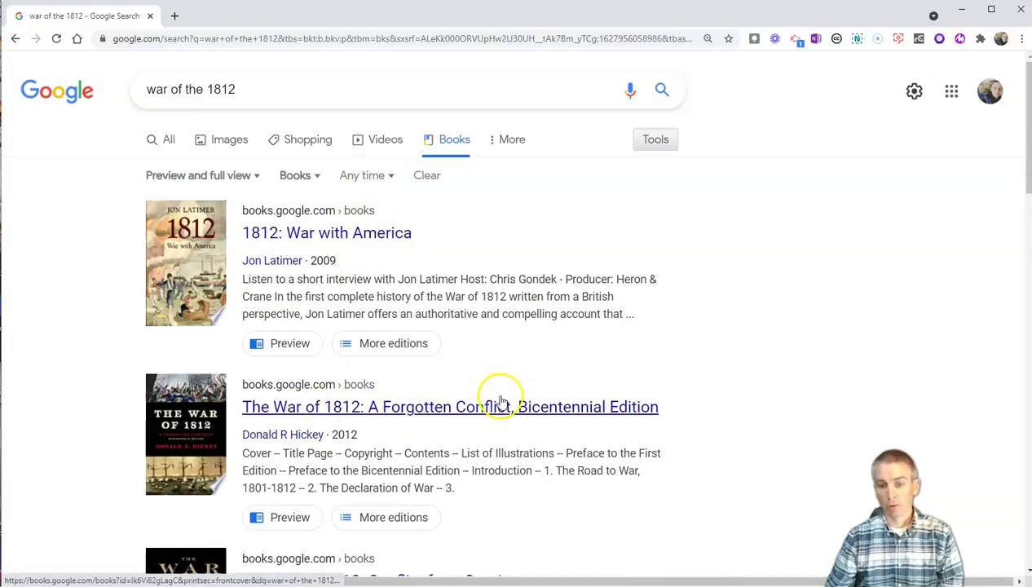
Open Hickey's bicentennial edition reader and search inside it for 'New Orleans'.
left_click(460, 408)
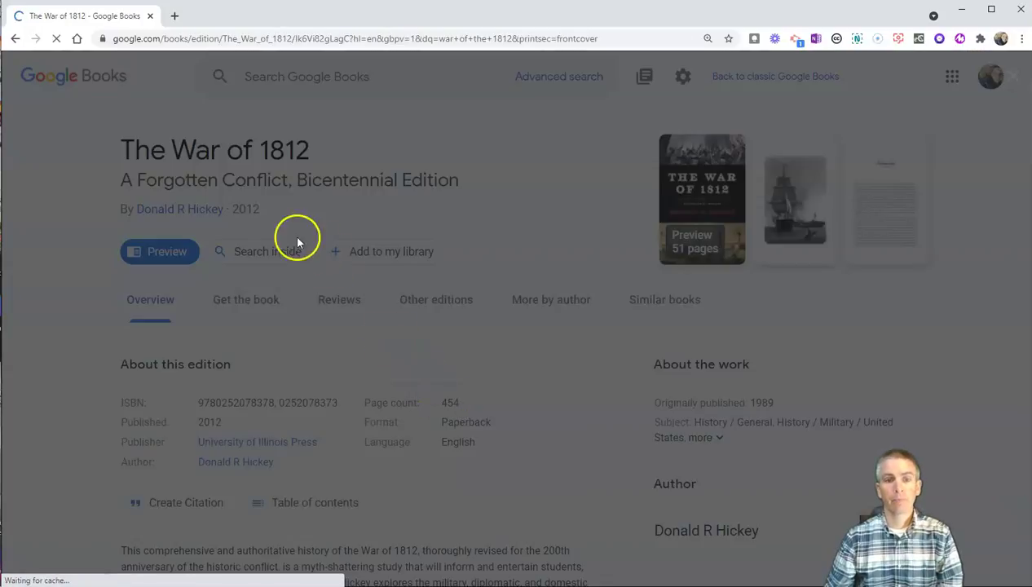
left_click(257, 251)
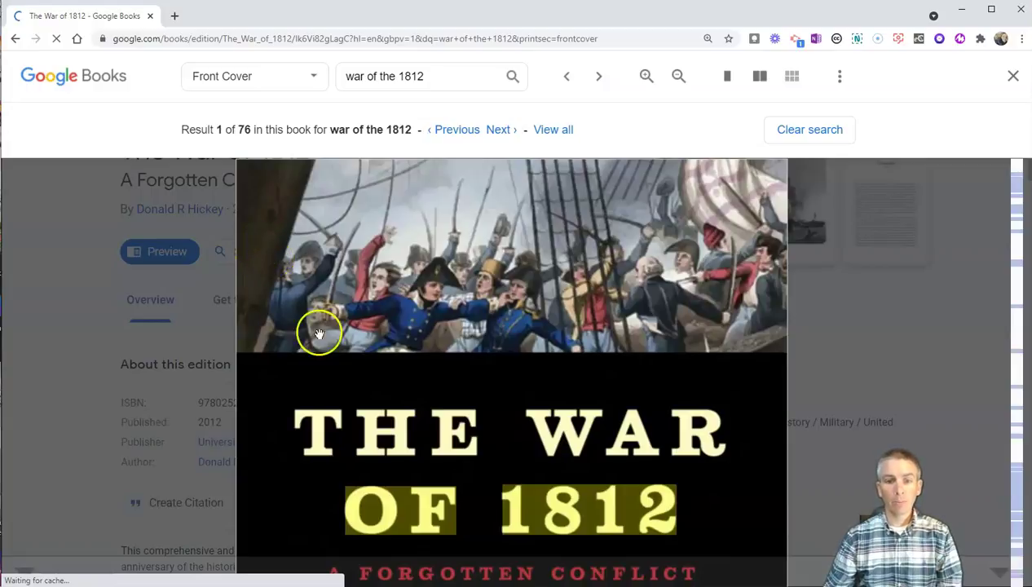
double_click(435, 76)
triple_click(437, 76)
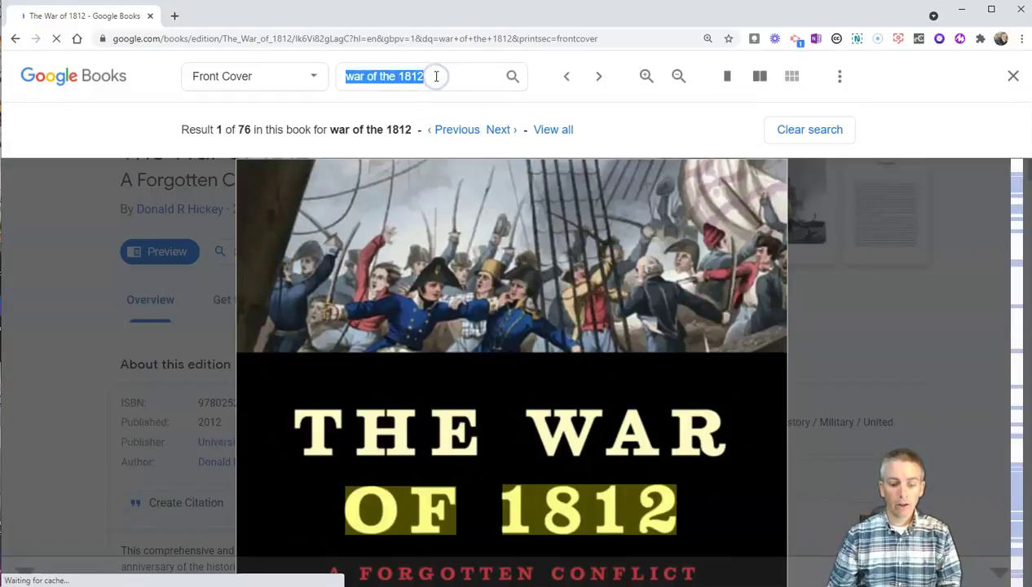
type("New")
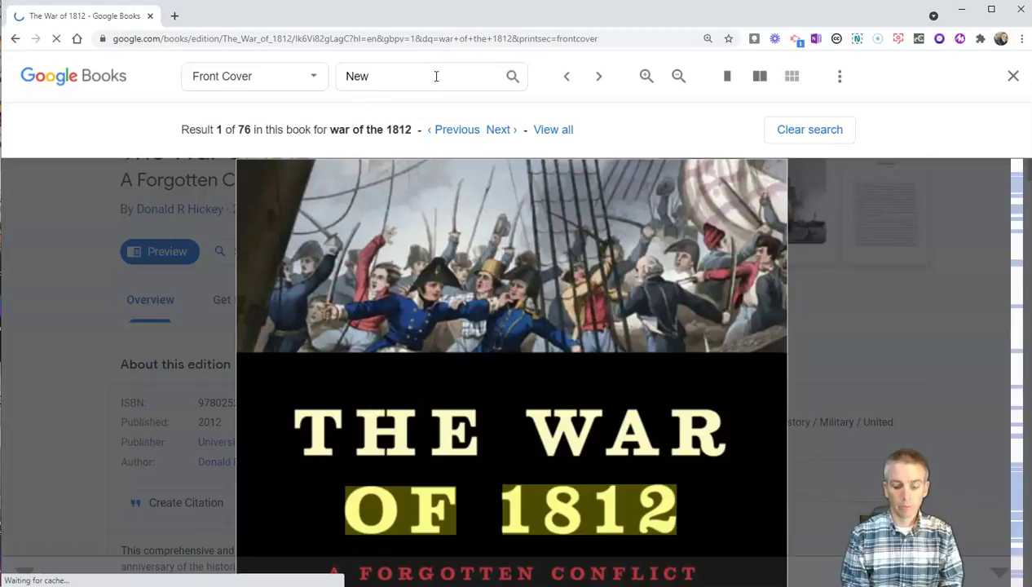
type(" Orleans")
key("Return")
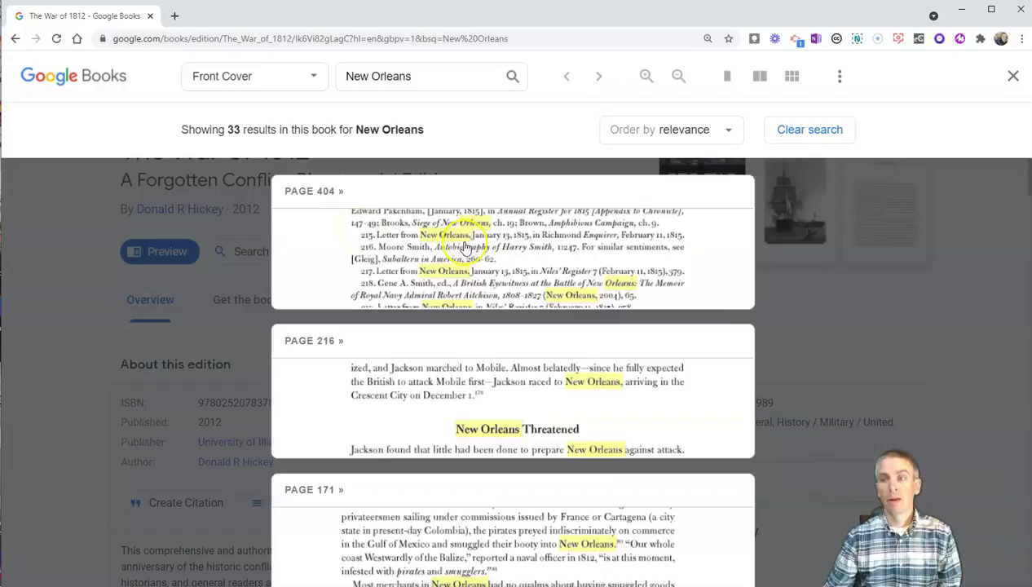
Leave the in-book search and review the Hickey edition's print sellers and nearby holding libraries like Portland Public Library.
left_click(1019, 81)
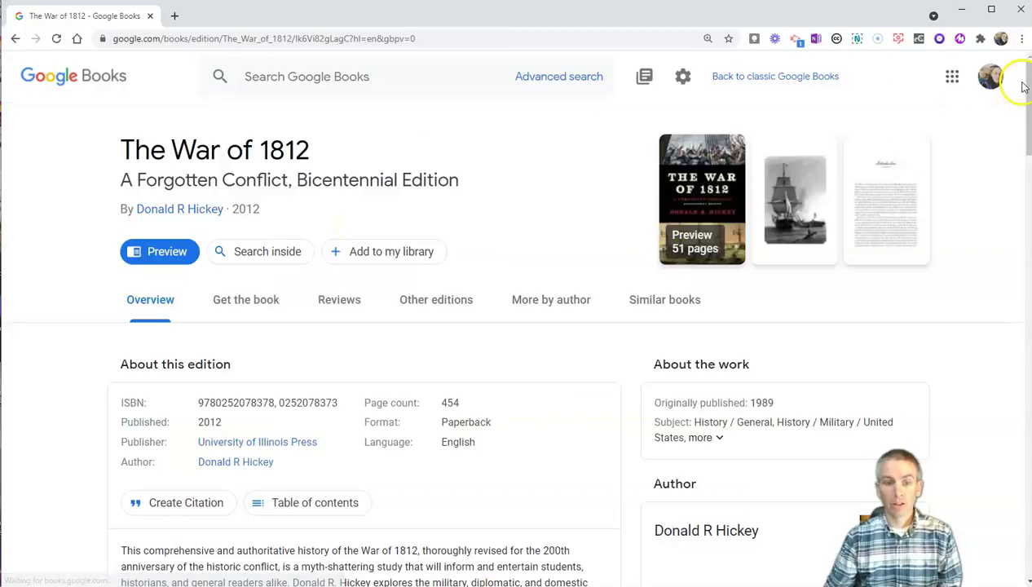
scroll(456, 316, "down", 1)
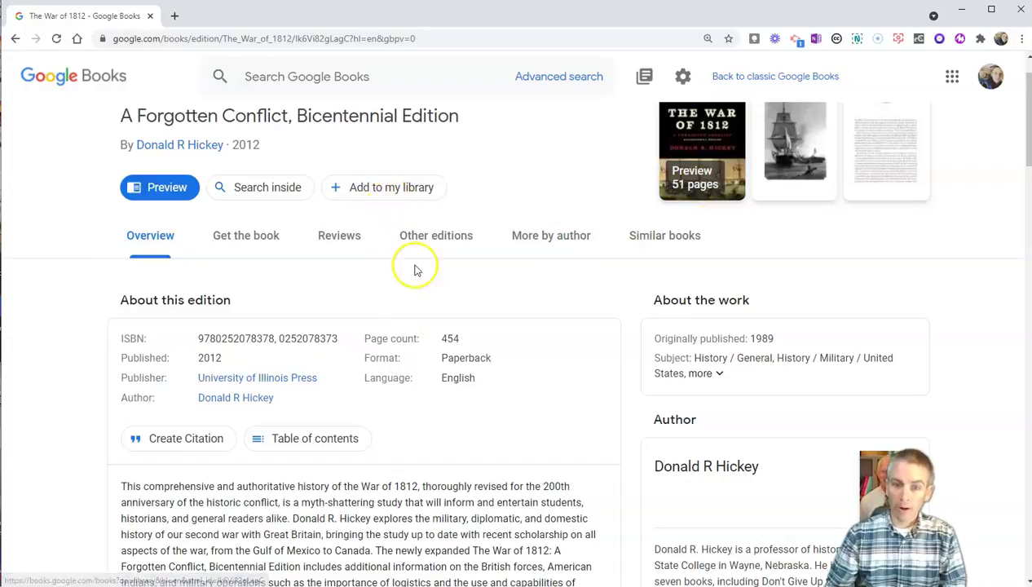
left_click(237, 244)
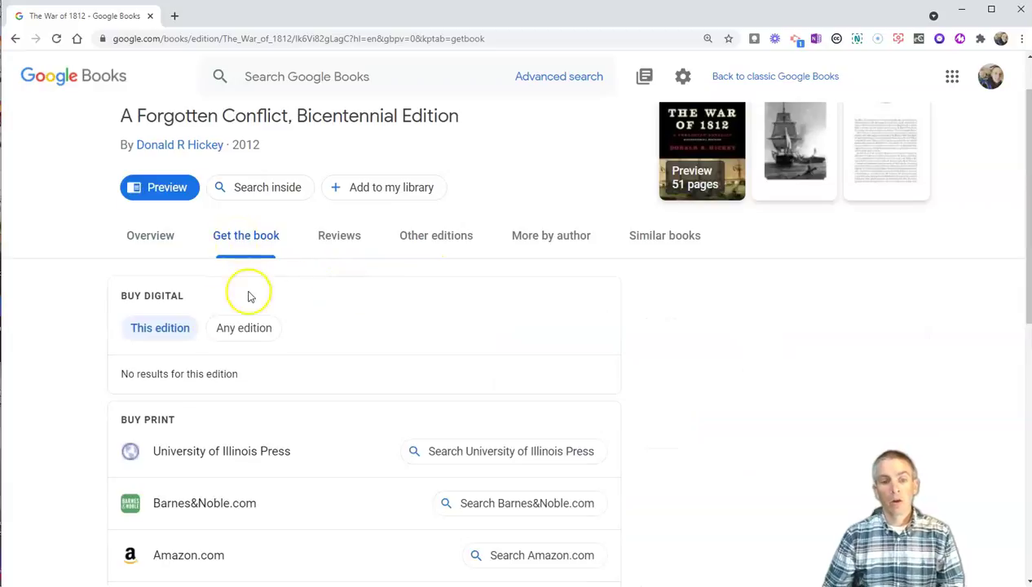
scroll(290, 404, "down", 2)
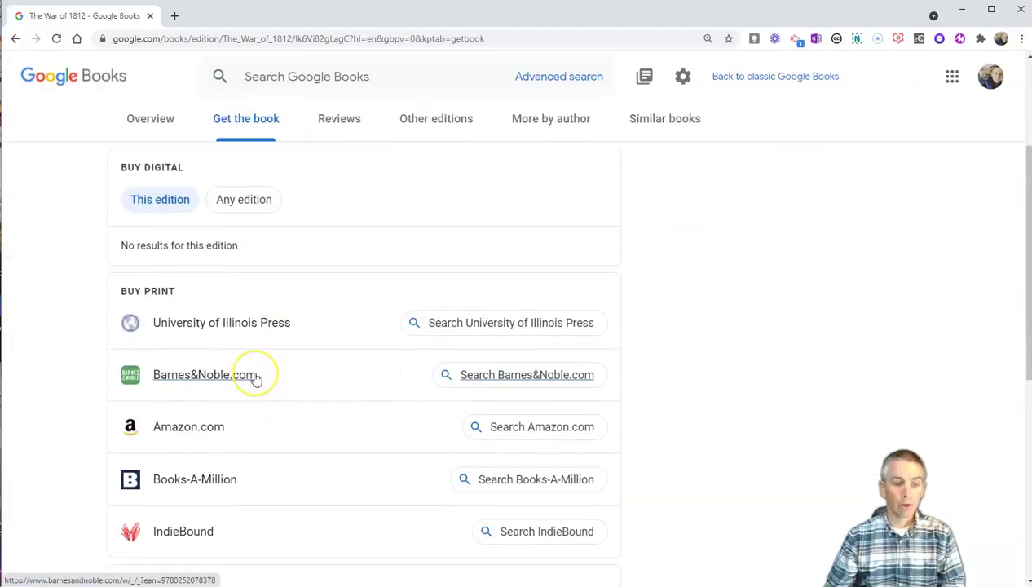
scroll(255, 378, "down", 2)
scroll(254, 375, "down", 2)
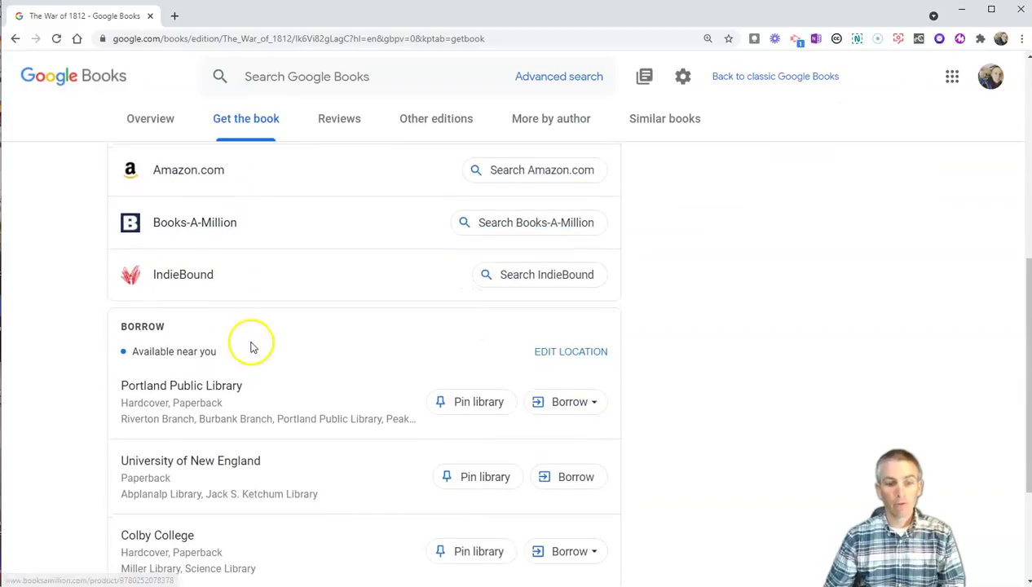
scroll(253, 347, "down", 1)
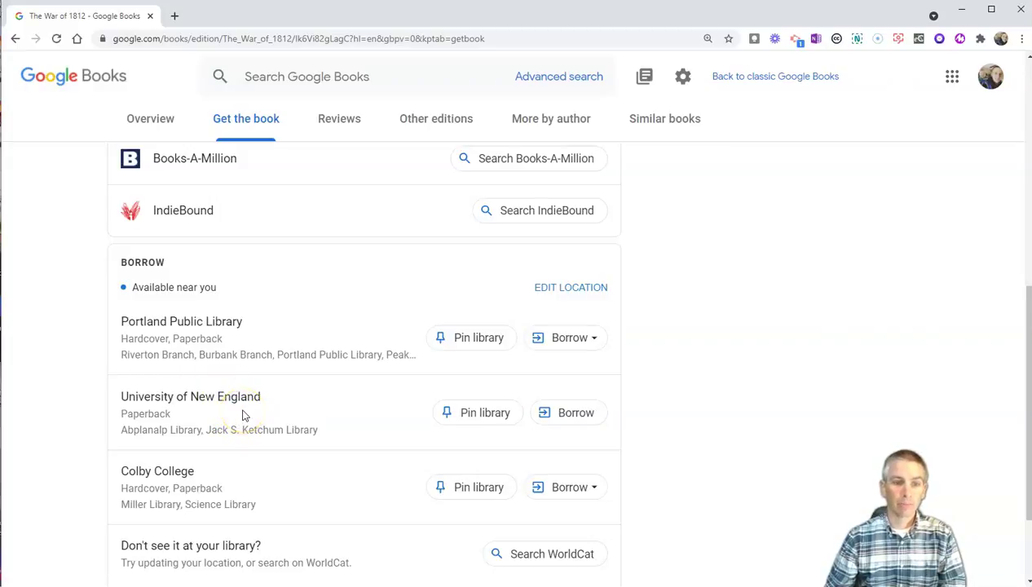
scroll(242, 414, "up", 3)
scroll(242, 414, "up", 4)
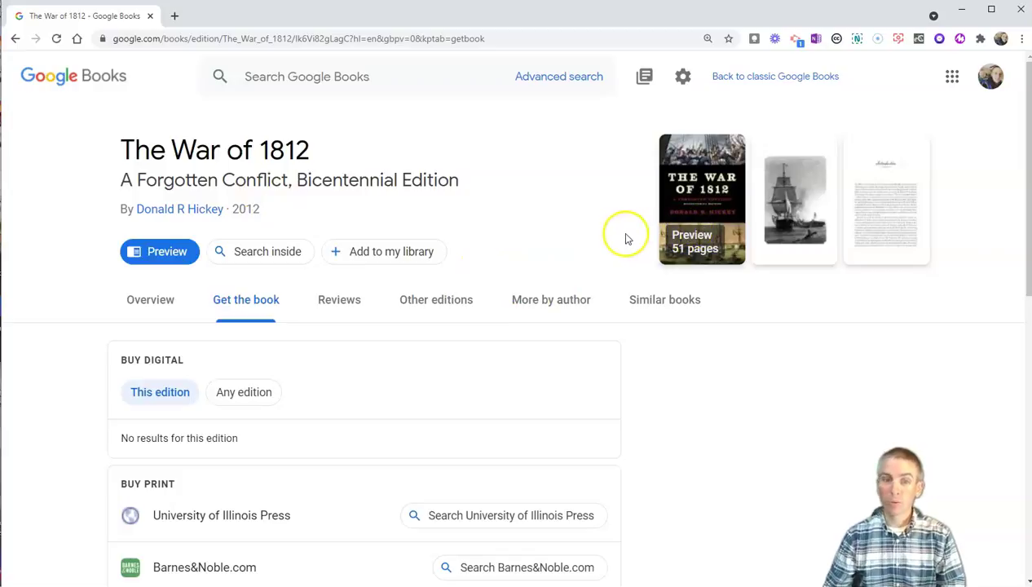
scroll(432, 416, "down", 5)
scroll(424, 418, "down", 2)
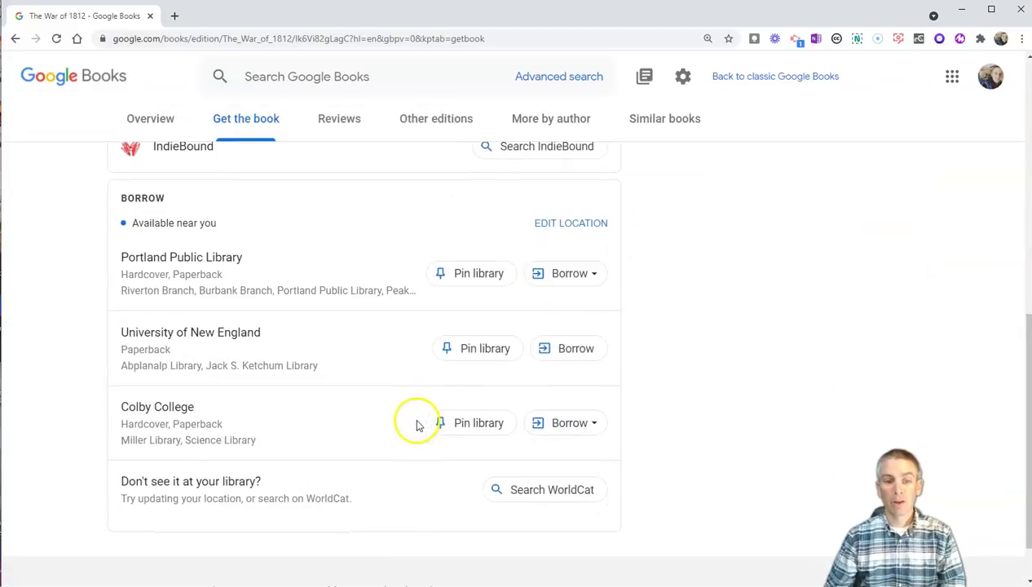
scroll(285, 432, "up", 4)
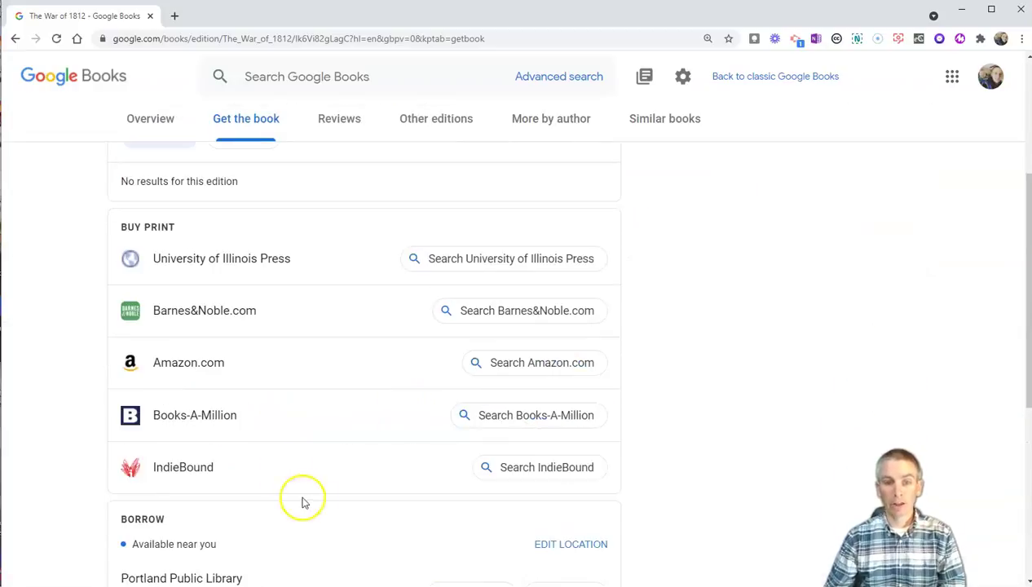